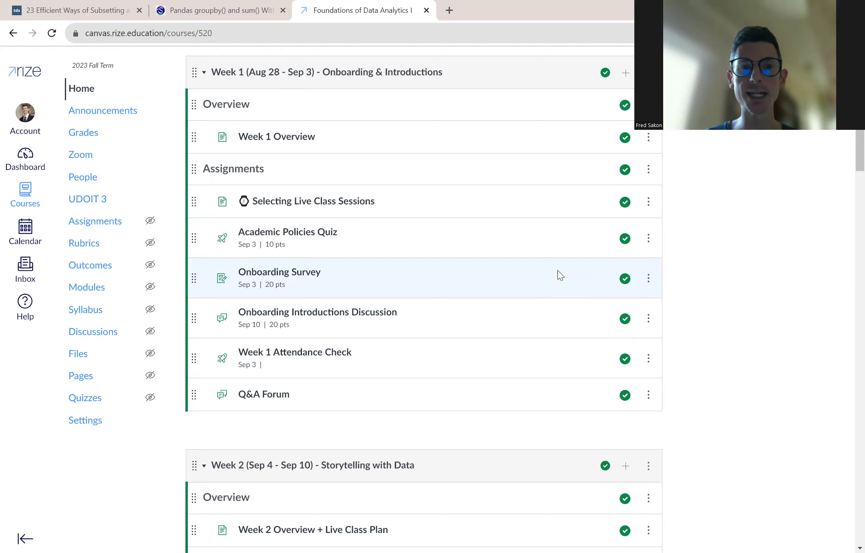
{"action": "scroll", "coordinate": [560, 276], "scroll_direction": "down", "scroll_amount": 2}
{"action": "scroll", "coordinate": [560, 276], "scroll_direction": "down", "scroll_amount": 2}
{"action": "scroll", "coordinate": [560, 275], "scroll_direction": "down", "scroll_amount": 2}
{"action": "scroll", "coordinate": [559, 275], "scroll_direction": "down", "scroll_amount": 1}
{"action": "scroll", "coordinate": [560, 275], "scroll_direction": "down", "scroll_amount": 1}
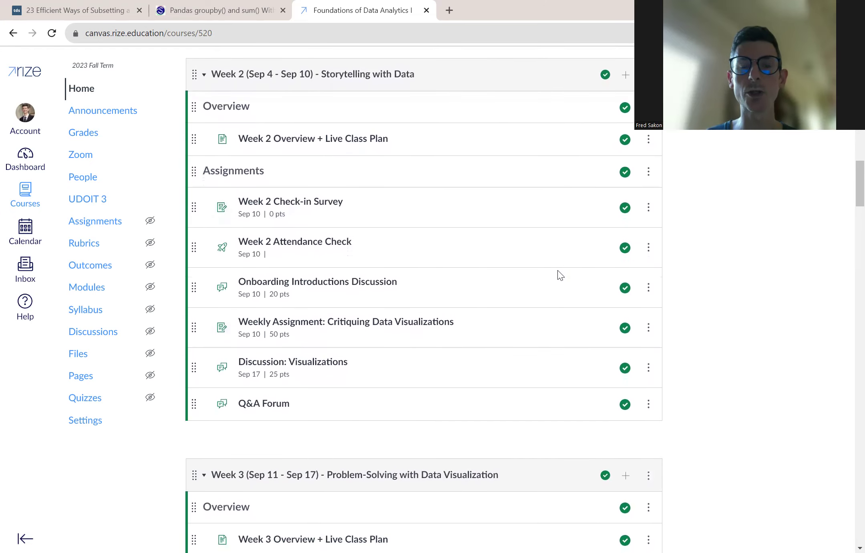